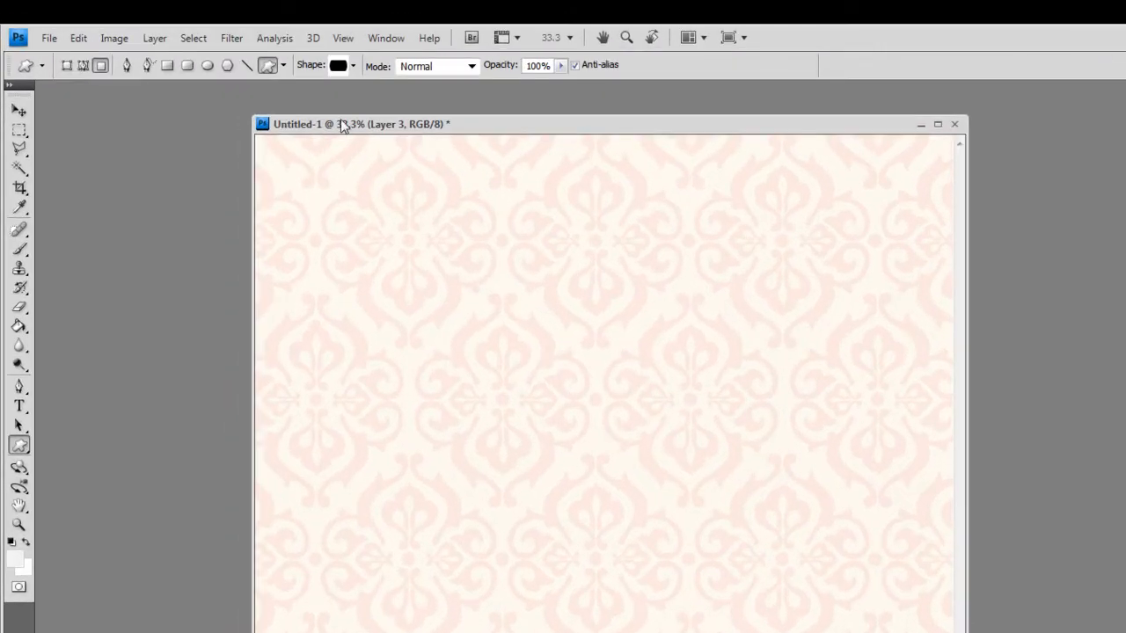
Draw a light grey frame with the wavy-edged custom shape in the left half of the patterned page
{"action": "left_click", "coordinate": [337, 68]}
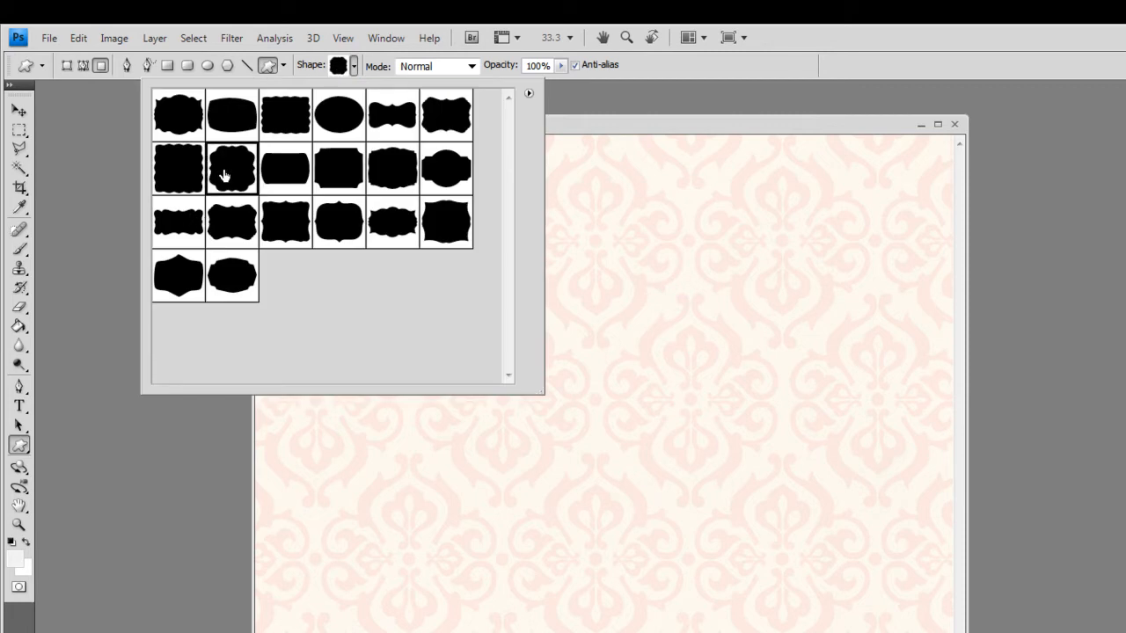
{"action": "left_click", "coordinate": [235, 229]}
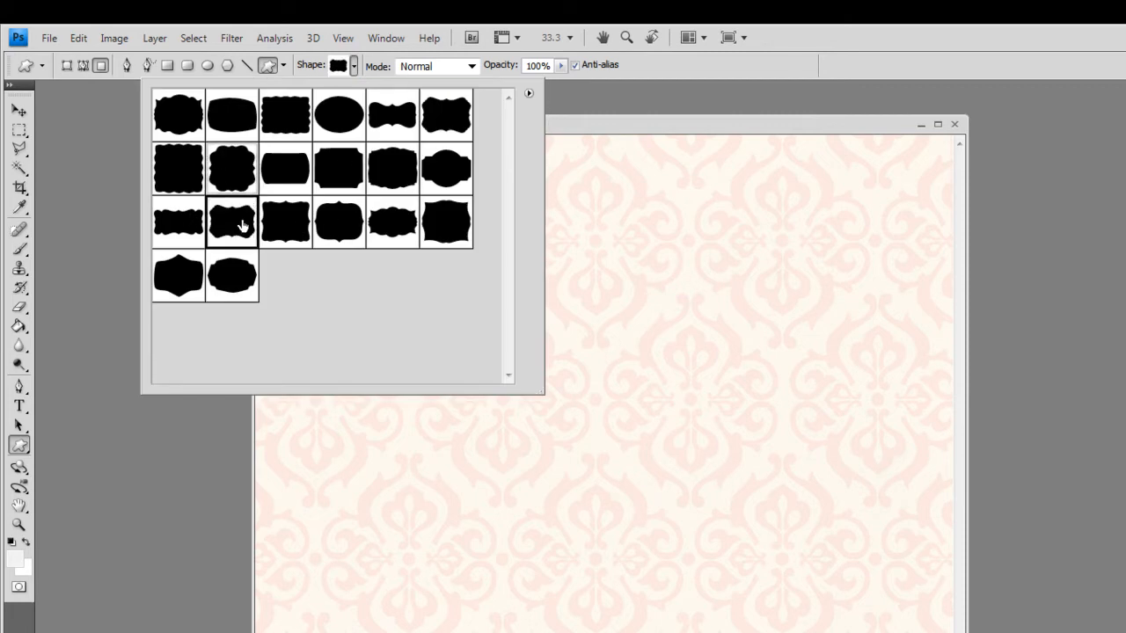
{"action": "left_click_drag", "start_coordinate": [578, 124], "coordinate": [577, 150]}
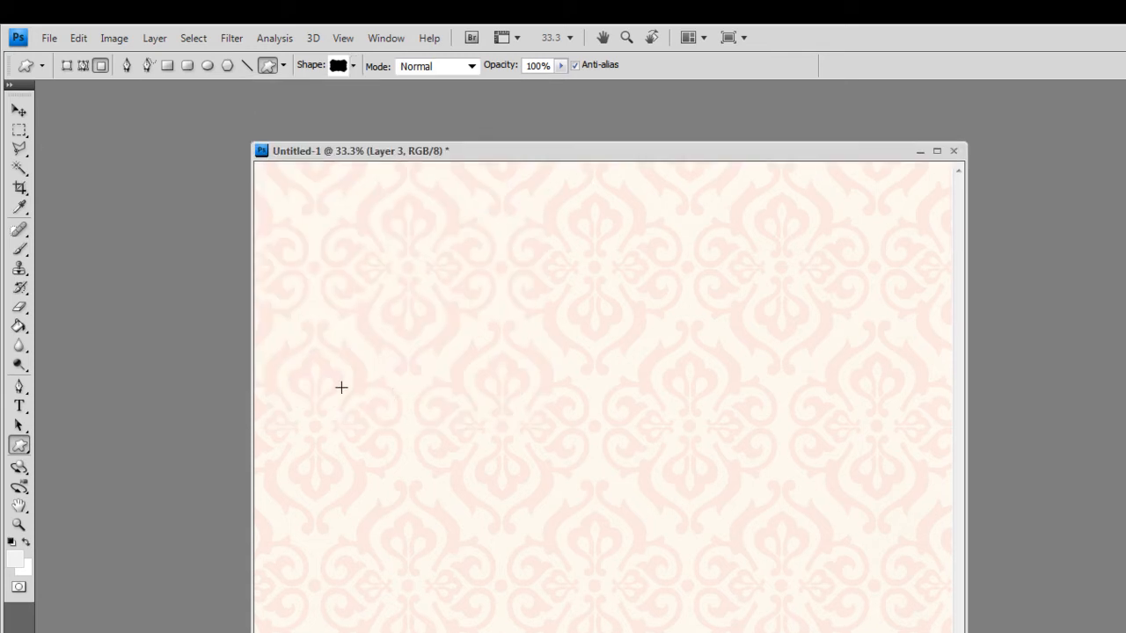
{"action": "left_click_drag", "start_coordinate": [344, 389], "coordinate": [533, 541]}
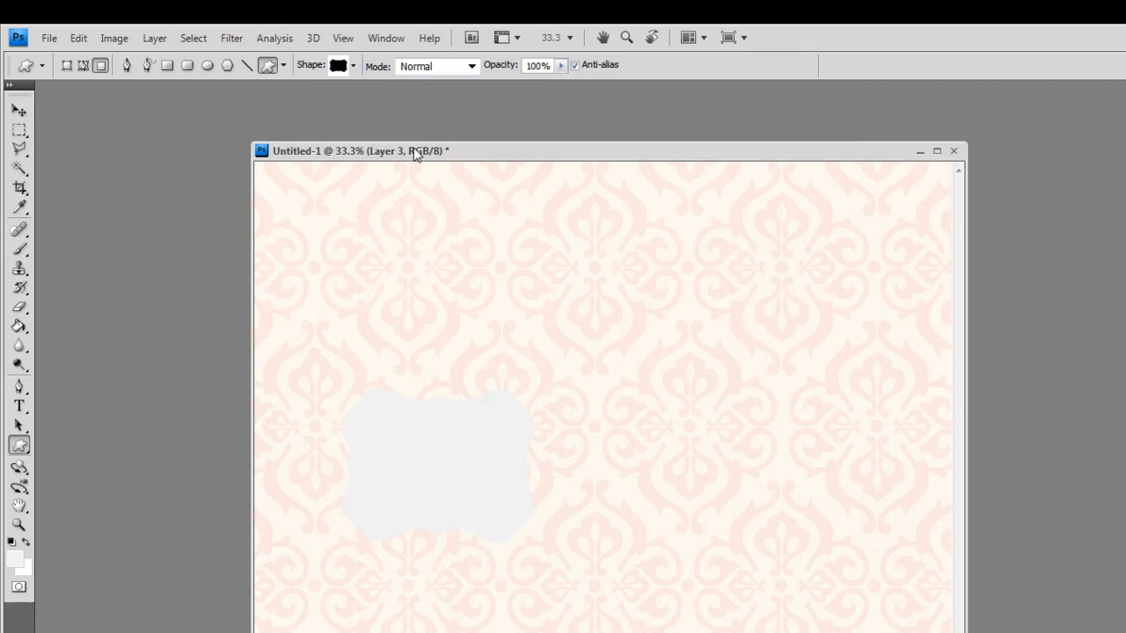
Draw a wide frame with the curved-sided rectangle custom shape beside the wavy frame, on the same layer
{"action": "left_click", "coordinate": [339, 66]}
{"action": "left_click", "coordinate": [286, 169]}
{"action": "left_click_drag", "start_coordinate": [590, 395], "coordinate": [858, 537]}
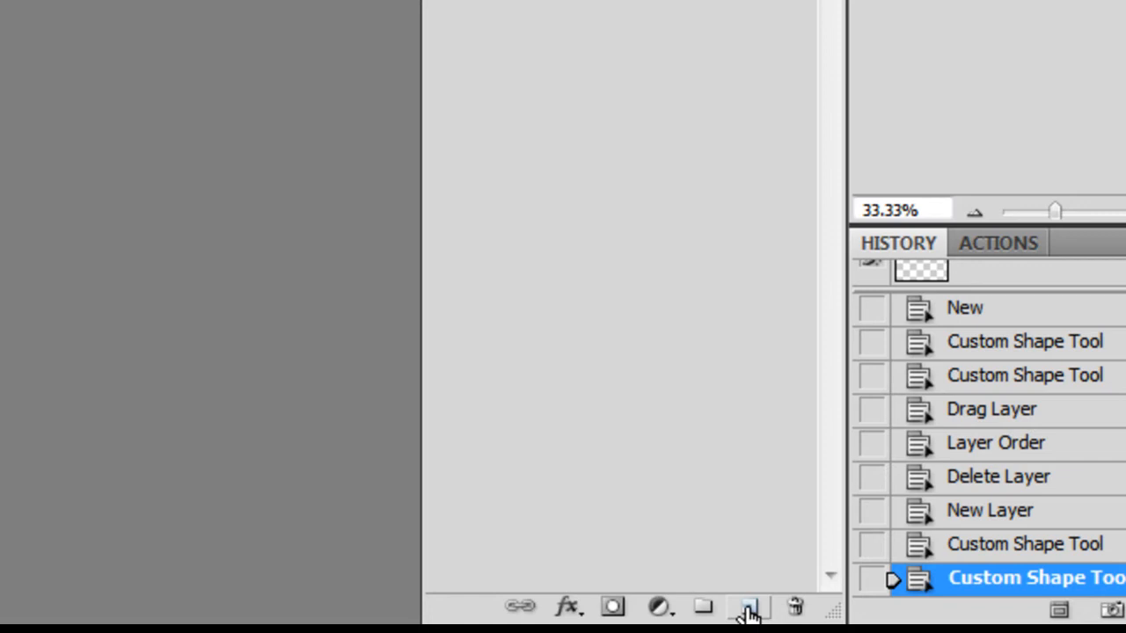
Add a new empty layer above Layer 3 and clip it to the frame shapes with a clipping mask
{"action": "left_click", "coordinate": [747, 612]}
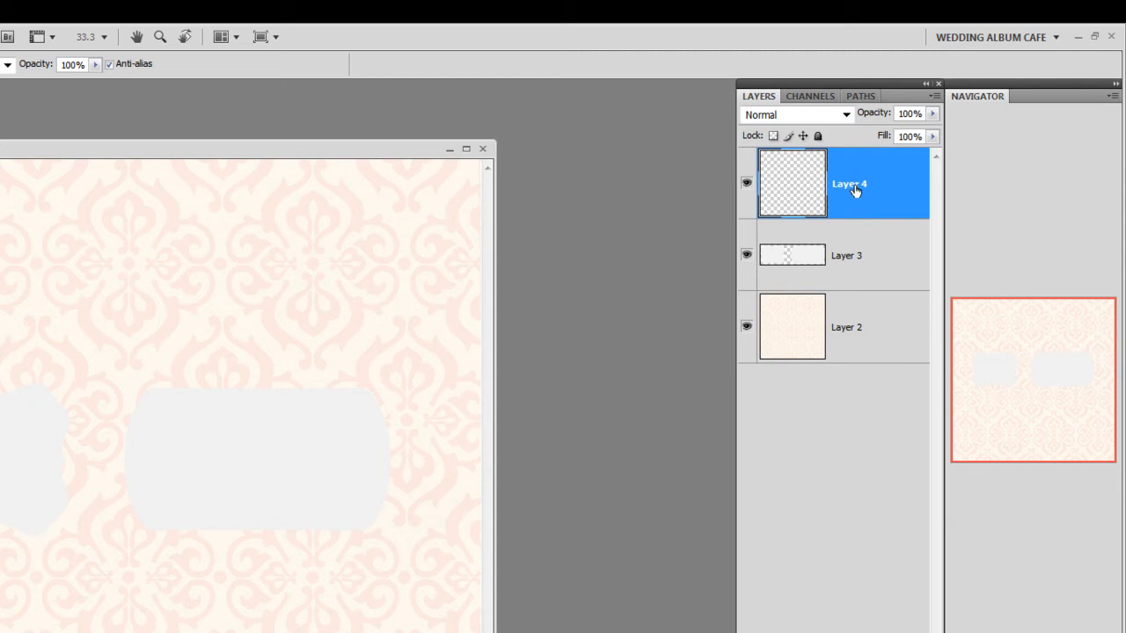
{"action": "right_click", "coordinate": [863, 182]}
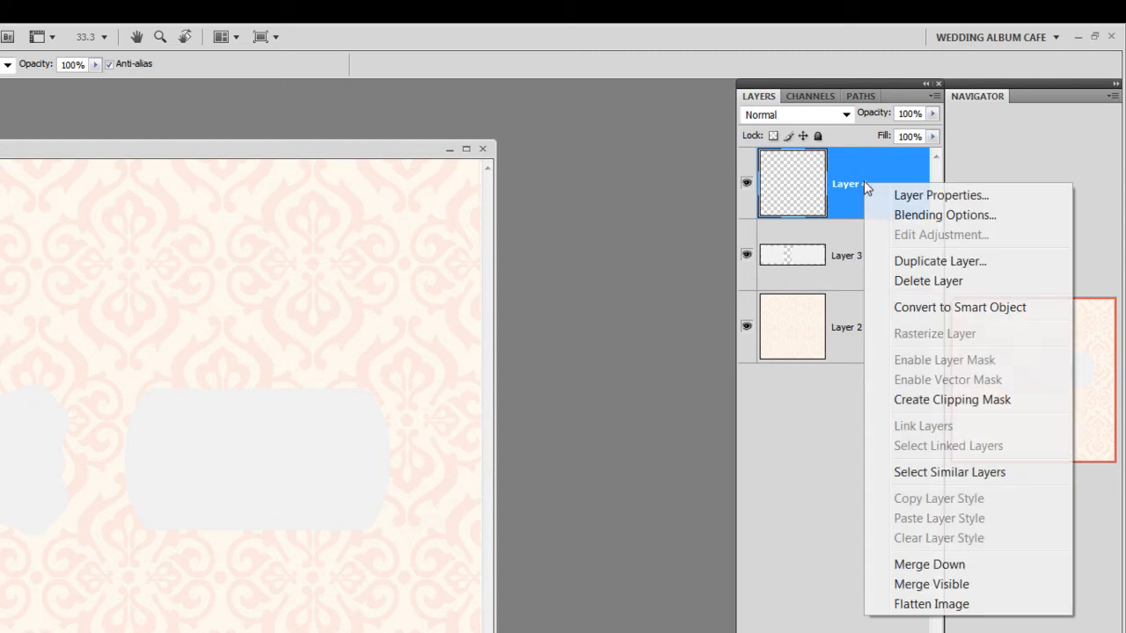
{"action": "left_click", "coordinate": [918, 402]}
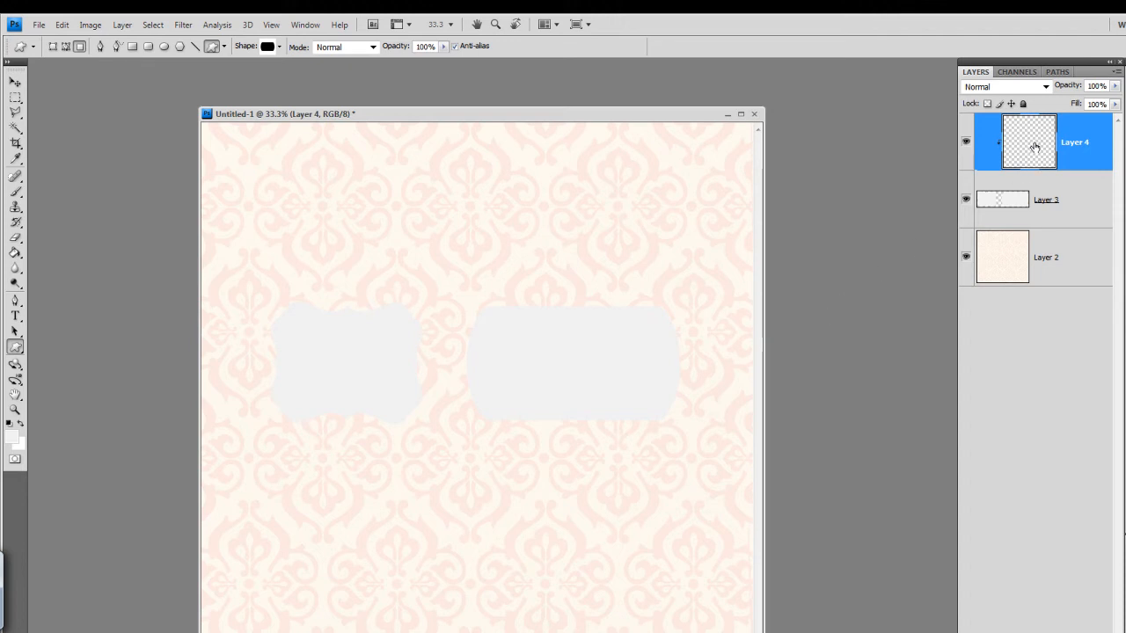
{"action": "left_click", "coordinate": [39, 24]}
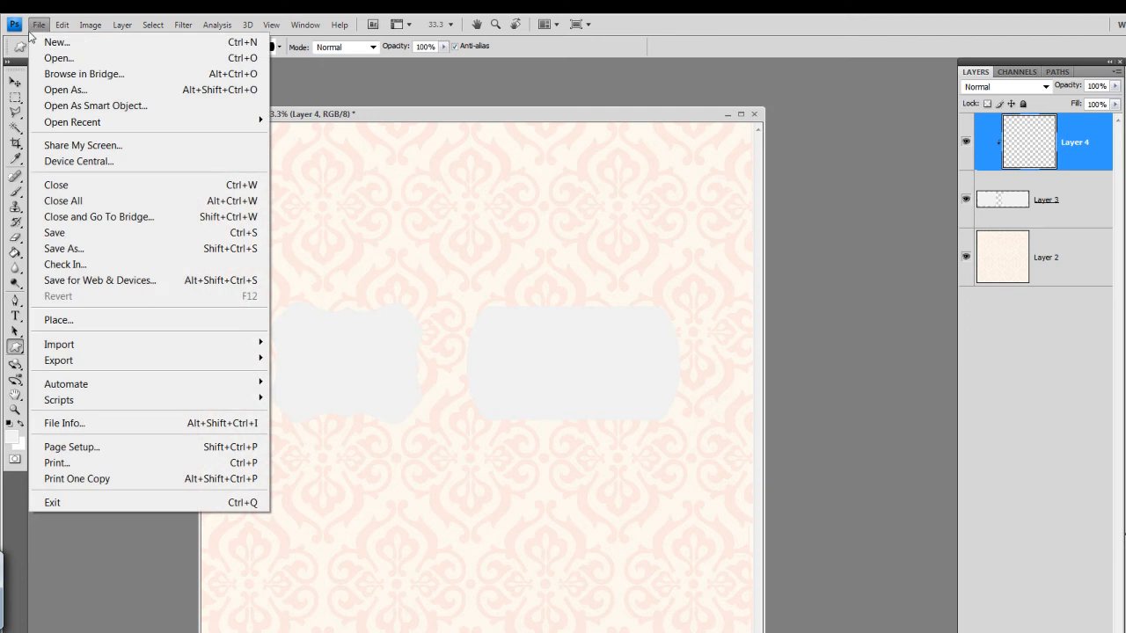
{"action": "left_click", "coordinate": [93, 324]}
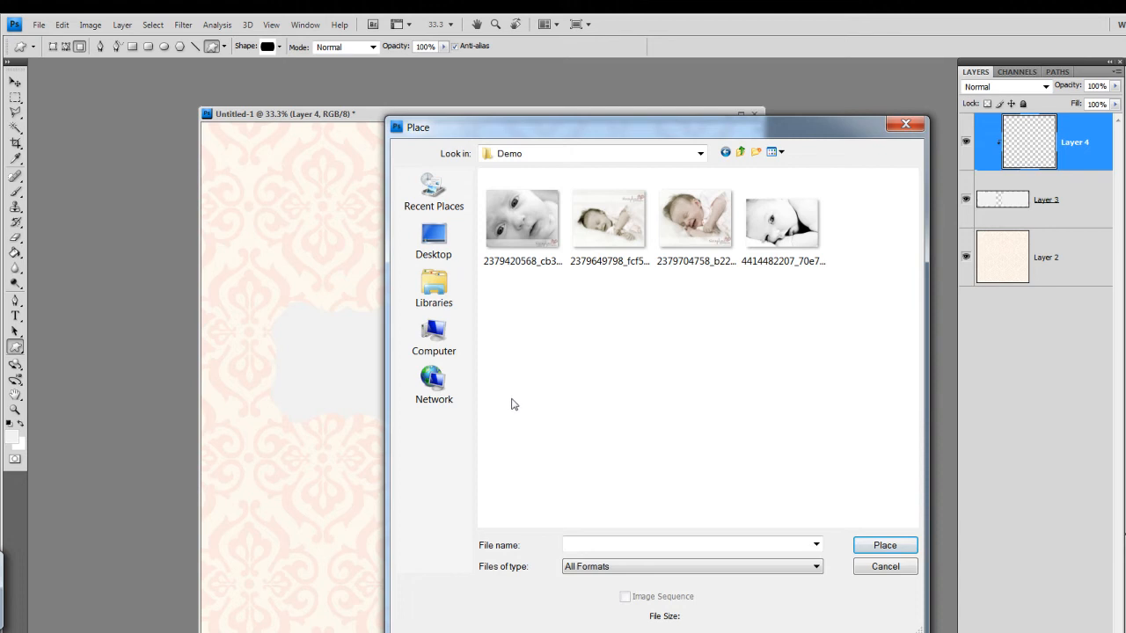
{"action": "left_click", "coordinate": [520, 227]}
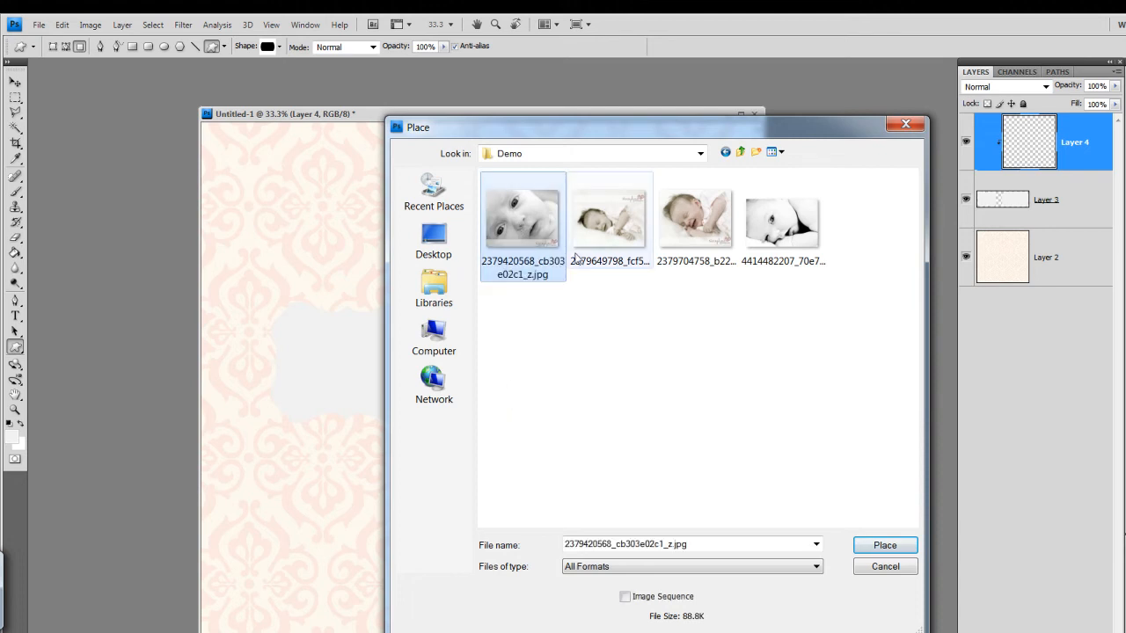
{"action": "left_click", "coordinate": [884, 545]}
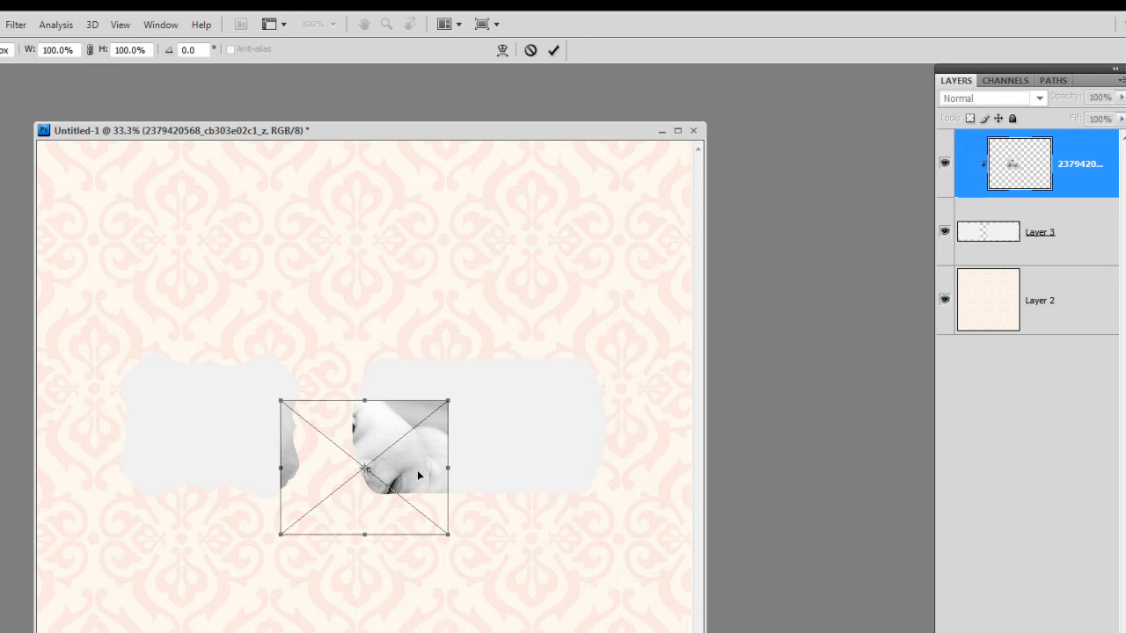
Position the placed baby photo over the wavy frame and scale it proportionally to about 115.7% so it fills the shape
{"action": "left_click_drag", "start_coordinate": [418, 470], "coordinate": [401, 433]}
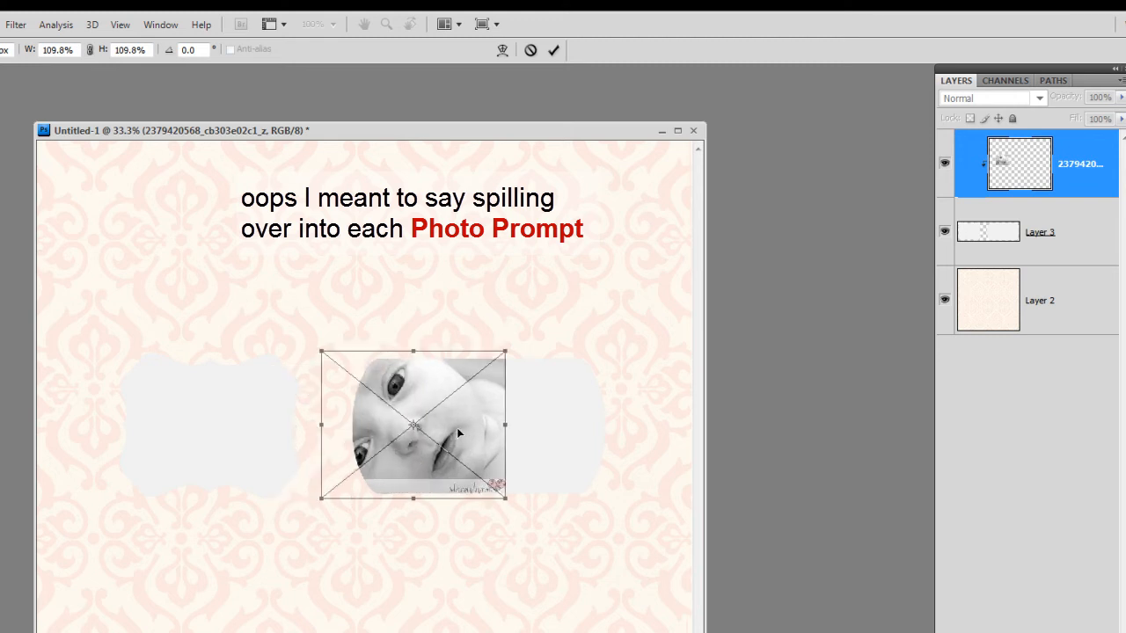
{"action": "left_click_drag", "start_coordinate": [456, 428], "coordinate": [261, 440]}
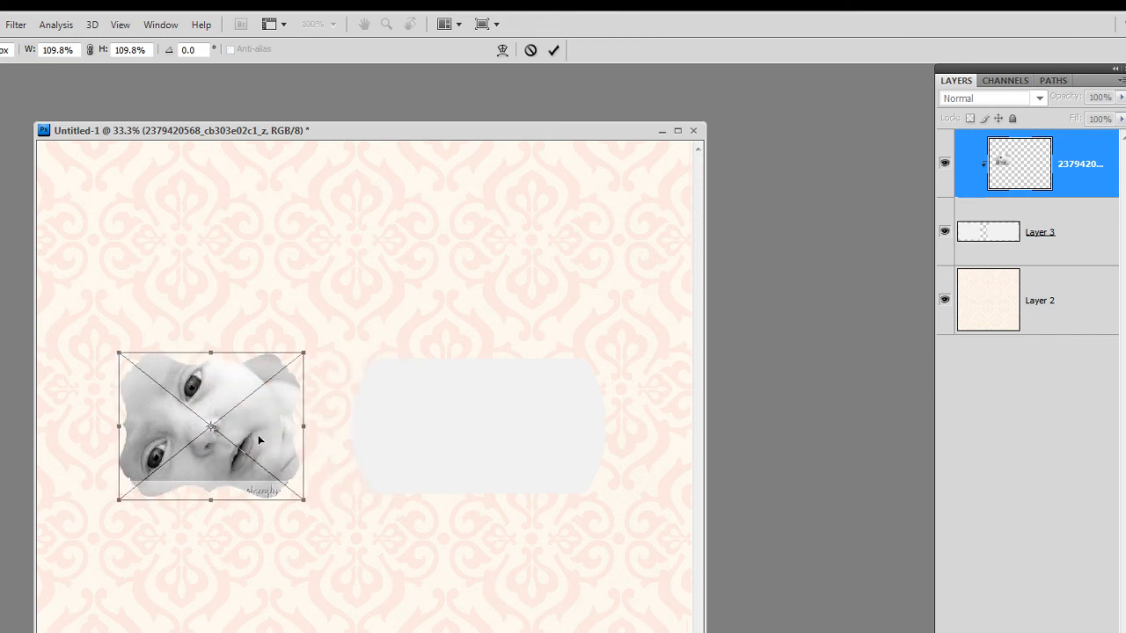
{"action": "mouse_move", "coordinate": [303, 500]}
{"action": "left_mouse_down"}
{"action": "mouse_move", "coordinate": [334, 520]}
{"action": "mouse_move", "coordinate": [304, 502]}
{"action": "left_mouse_up"}
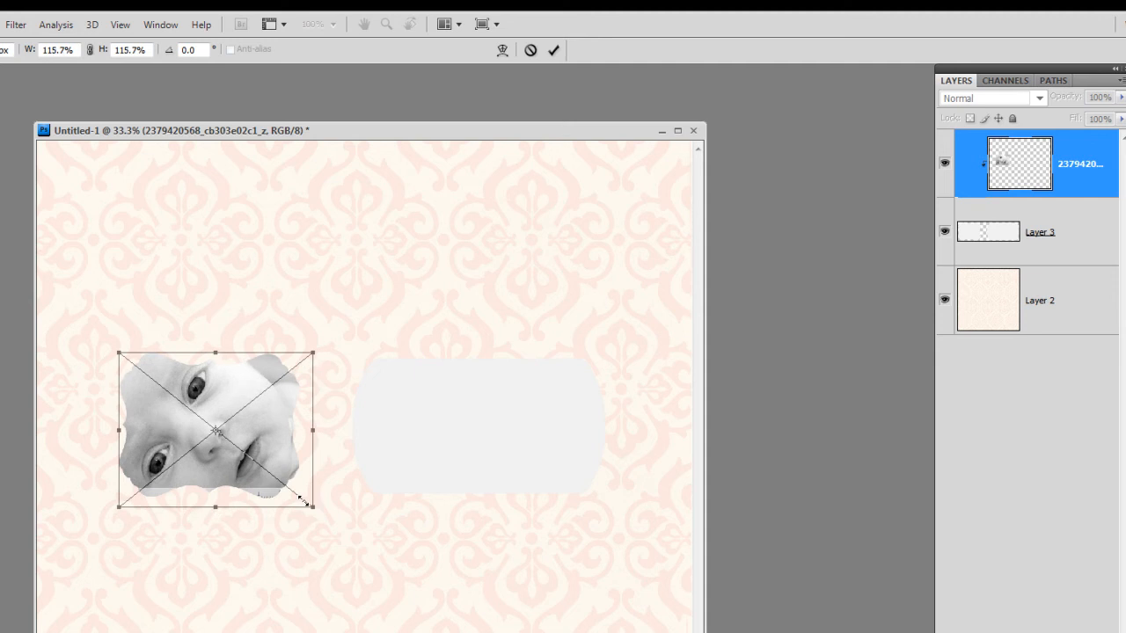
{"action": "key", "text": "Return"}
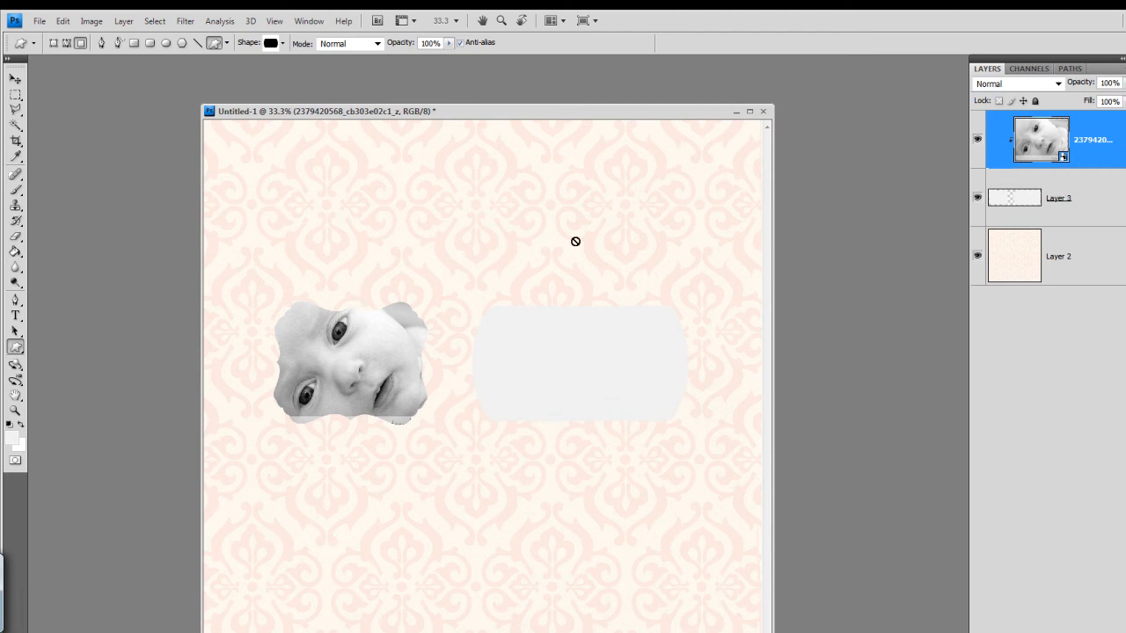
{"action": "left_click", "coordinate": [38, 22]}
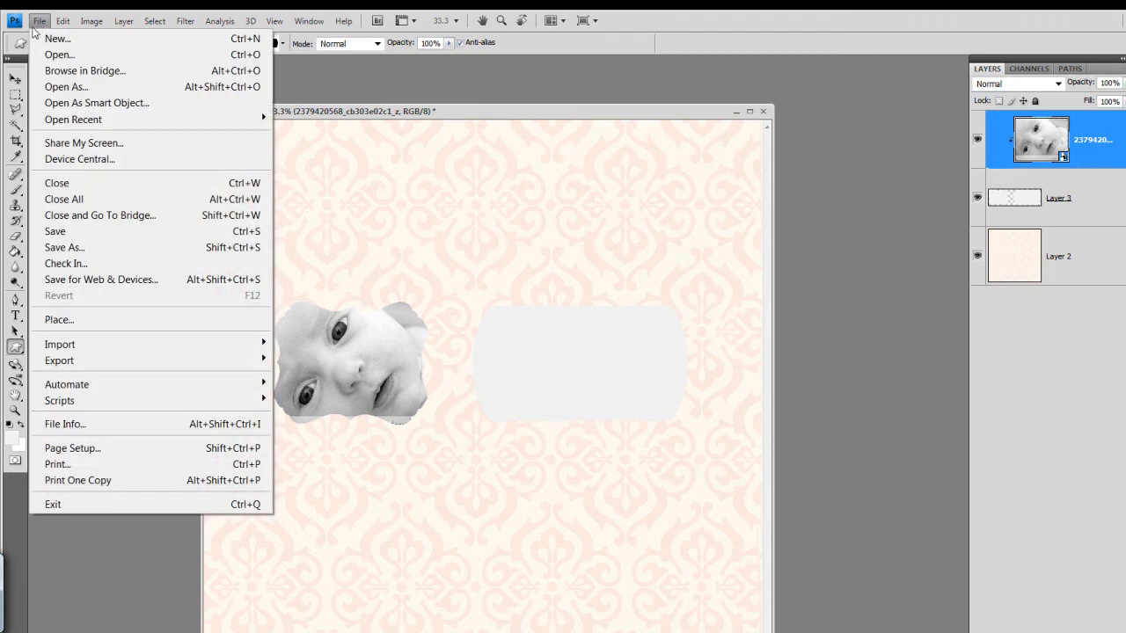
{"action": "left_click", "coordinate": [123, 322]}
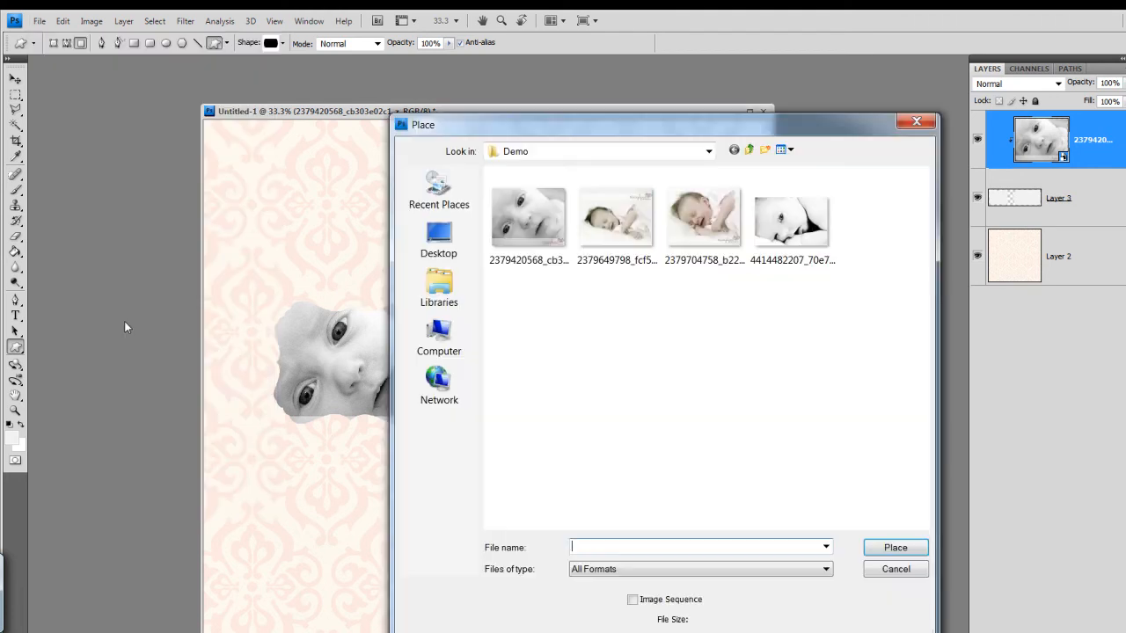
{"action": "left_click", "coordinate": [627, 227]}
{"action": "left_click", "coordinate": [882, 546]}
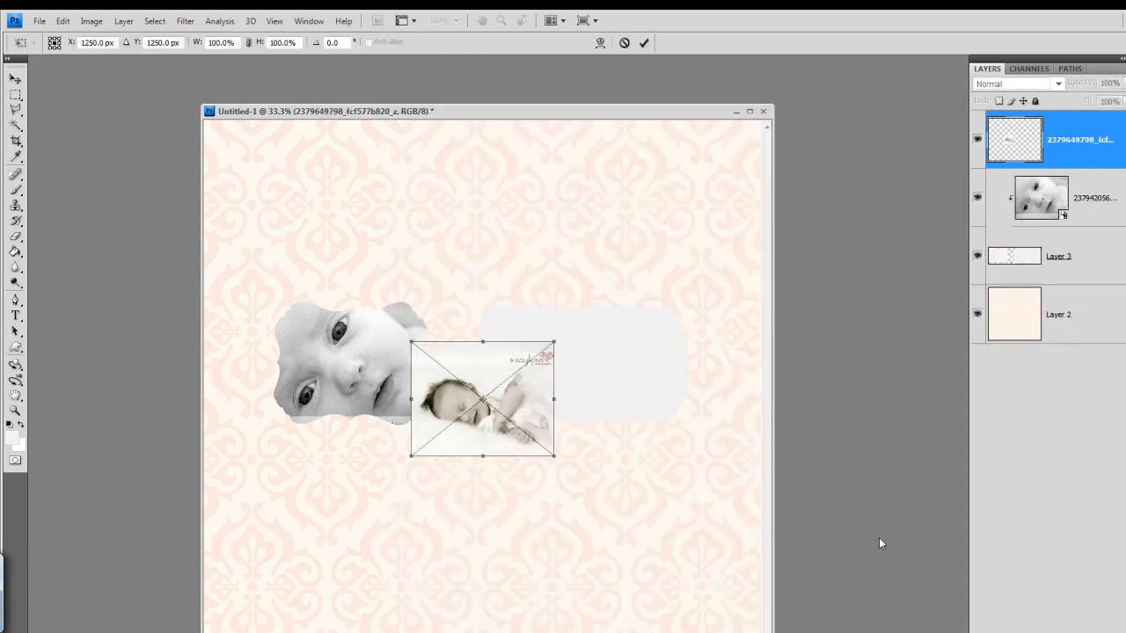
{"action": "left_click_drag", "start_coordinate": [532, 398], "coordinate": [635, 361]}
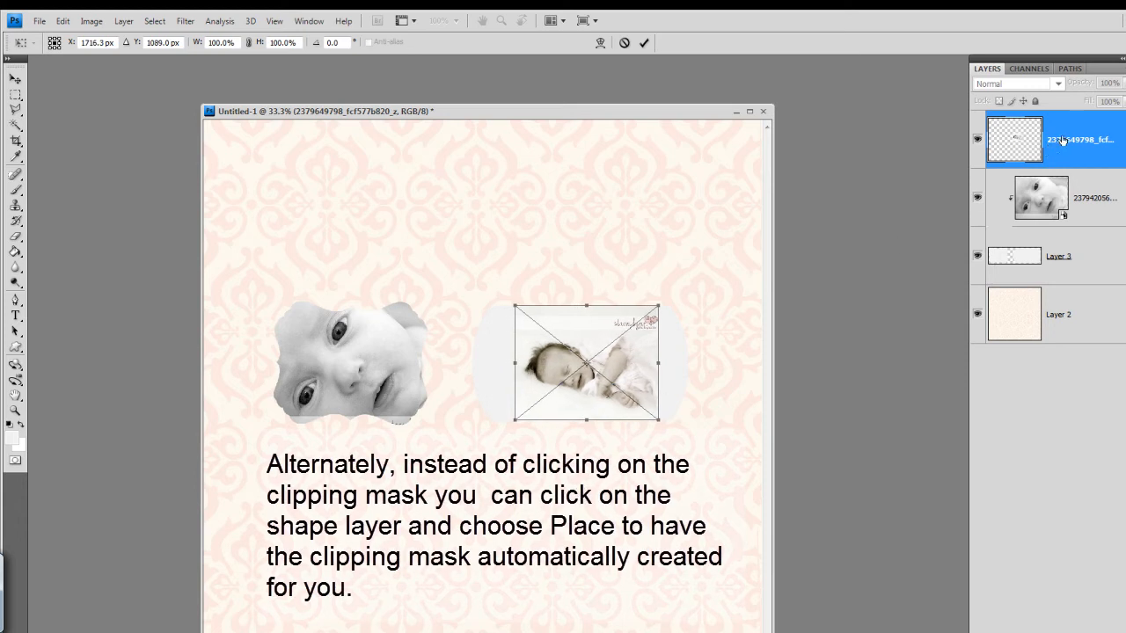
{"action": "key", "text": "Return"}
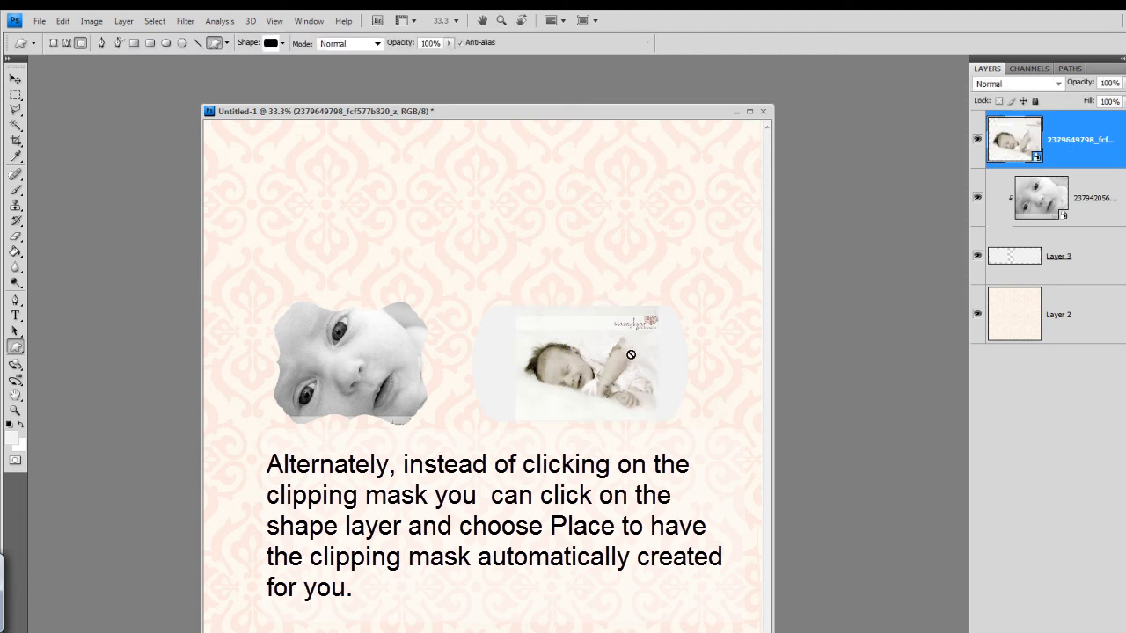
Move the sleeping baby layer directly above Layer 3 so it is clipped, and enlarge the photo to fill the wide frame
{"action": "left_click_drag", "start_coordinate": [1056, 142], "coordinate": [1073, 226]}
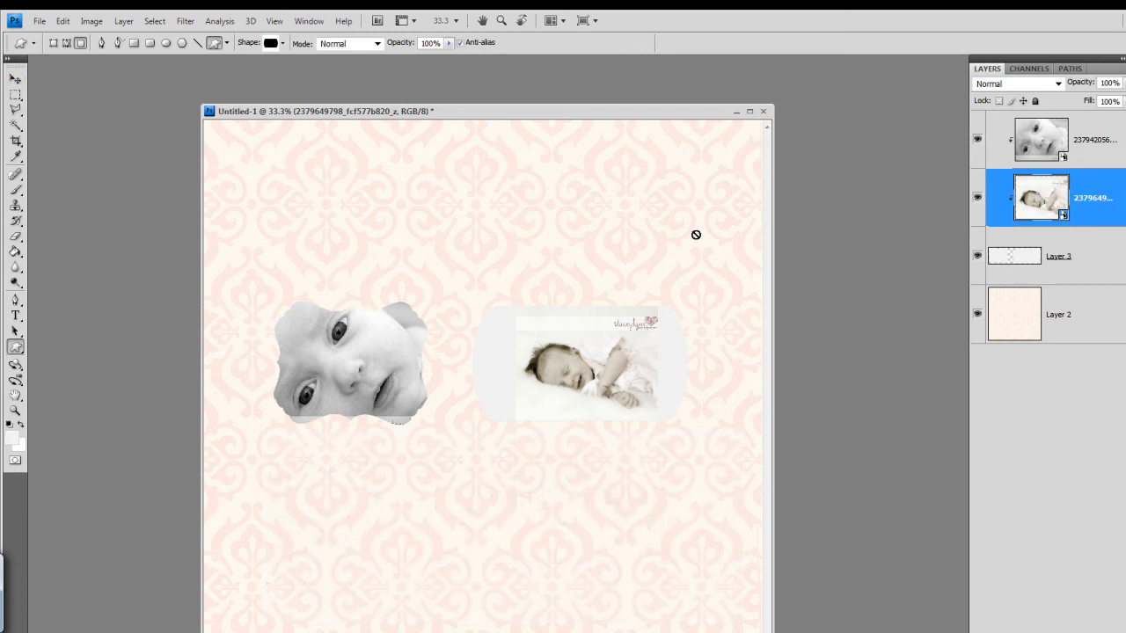
{"action": "left_click", "coordinate": [15, 80]}
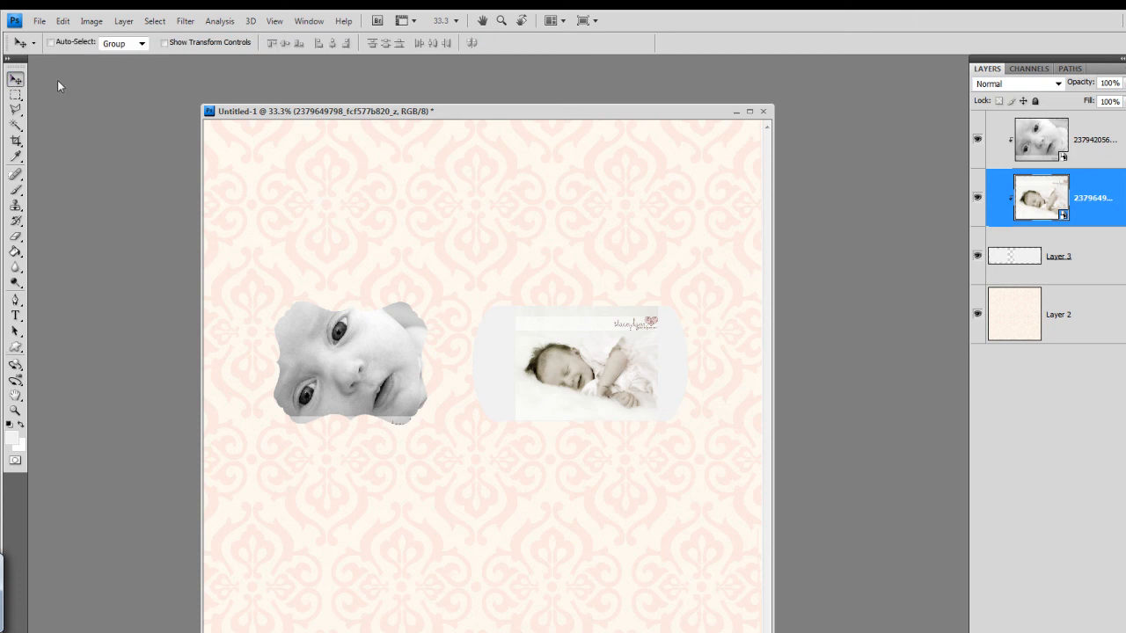
{"action": "left_click", "coordinate": [165, 43]}
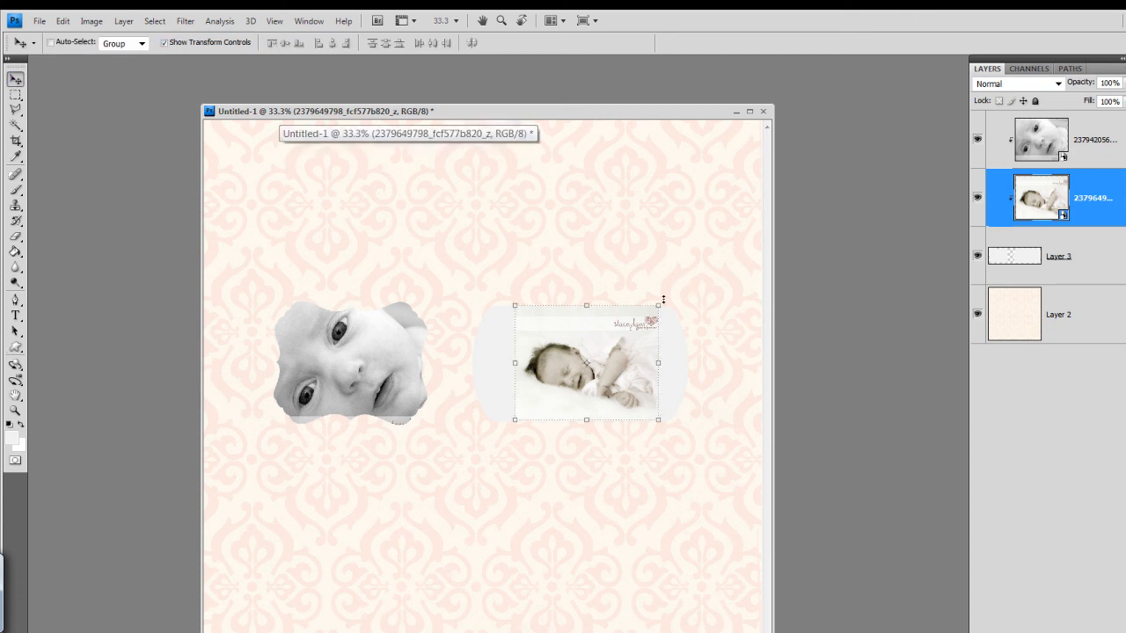
{"action": "left_click_drag", "start_coordinate": [660, 304], "coordinate": [695, 260]}
{"action": "key", "text": "Return"}
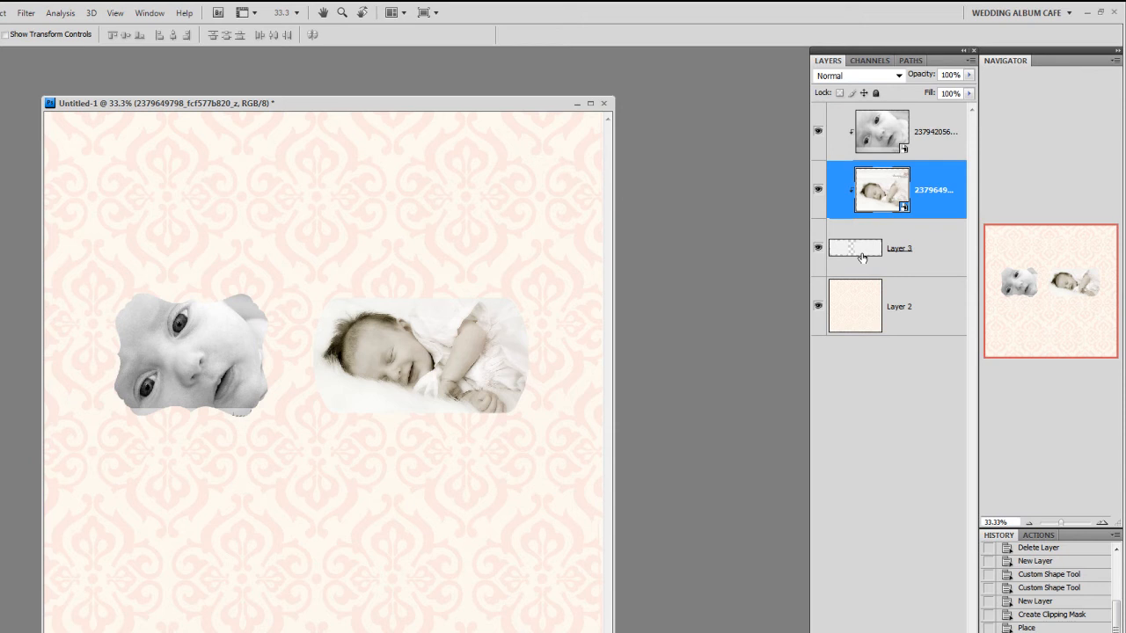
Duplicate Layer 3 within the Untitled-1 document as Layer 3 copy
{"action": "left_click", "coordinate": [1069, 270]}
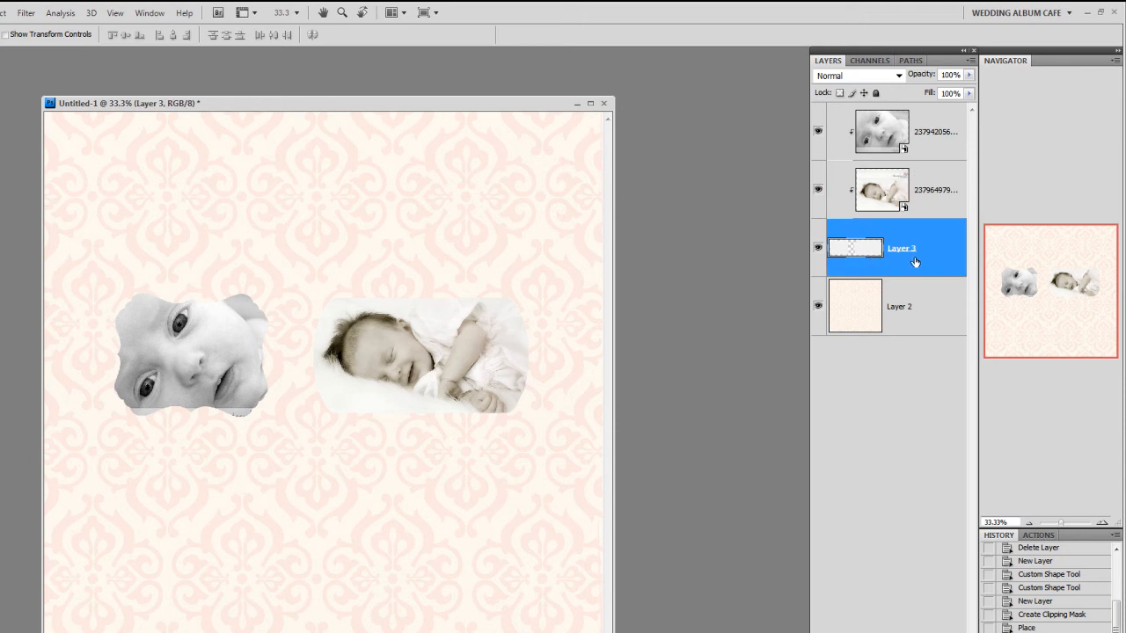
{"action": "right_click", "coordinate": [920, 267]}
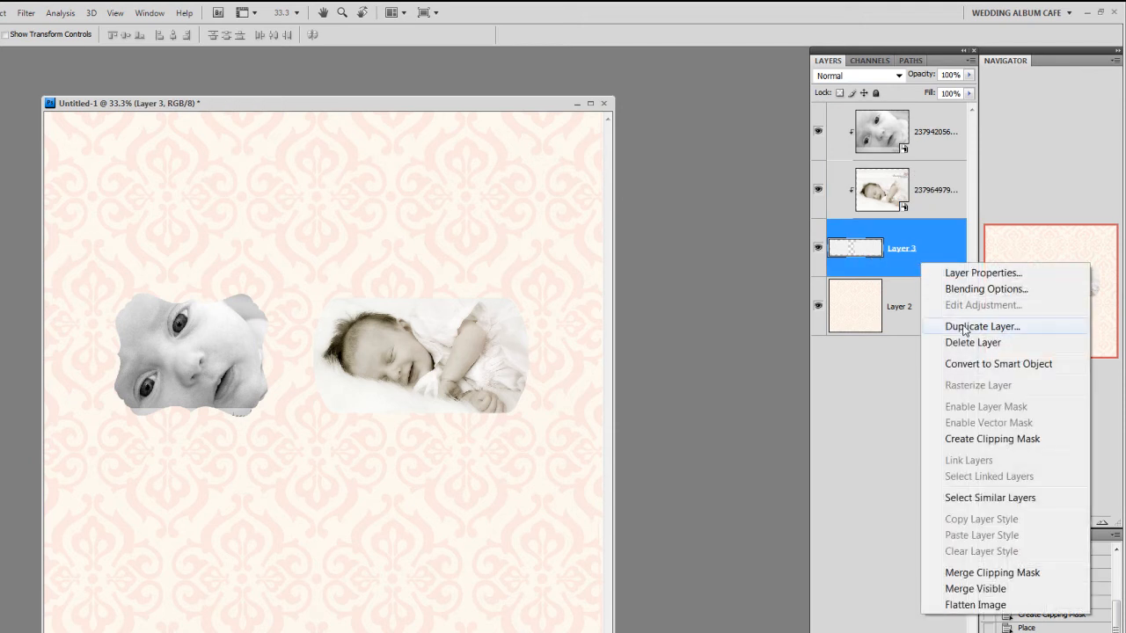
{"action": "left_click", "coordinate": [966, 328]}
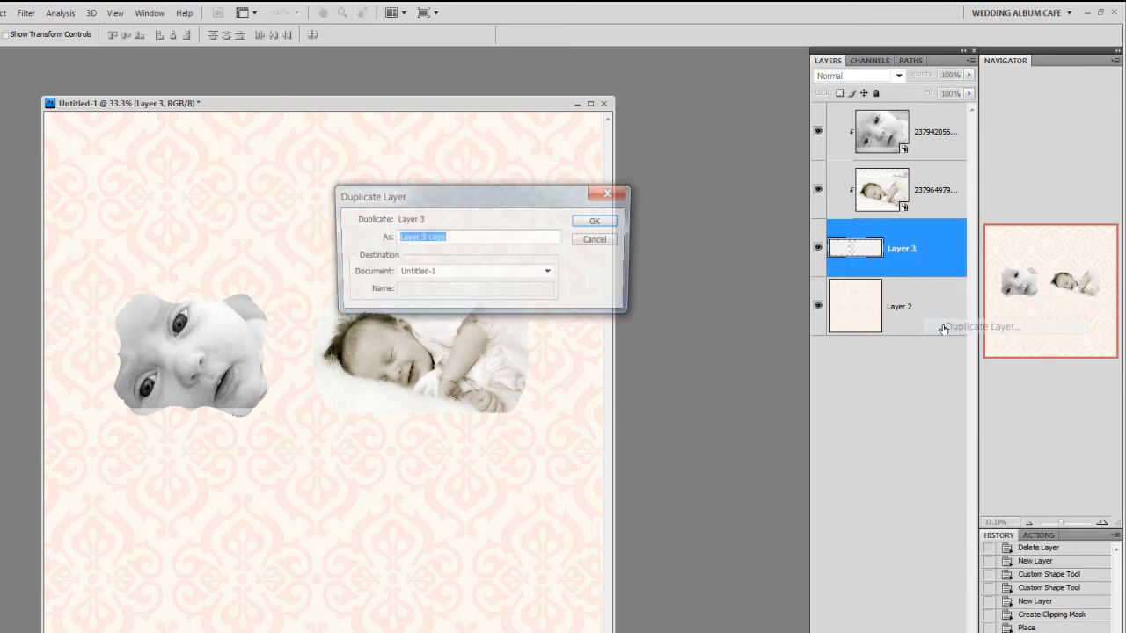
{"action": "left_click", "coordinate": [598, 223]}
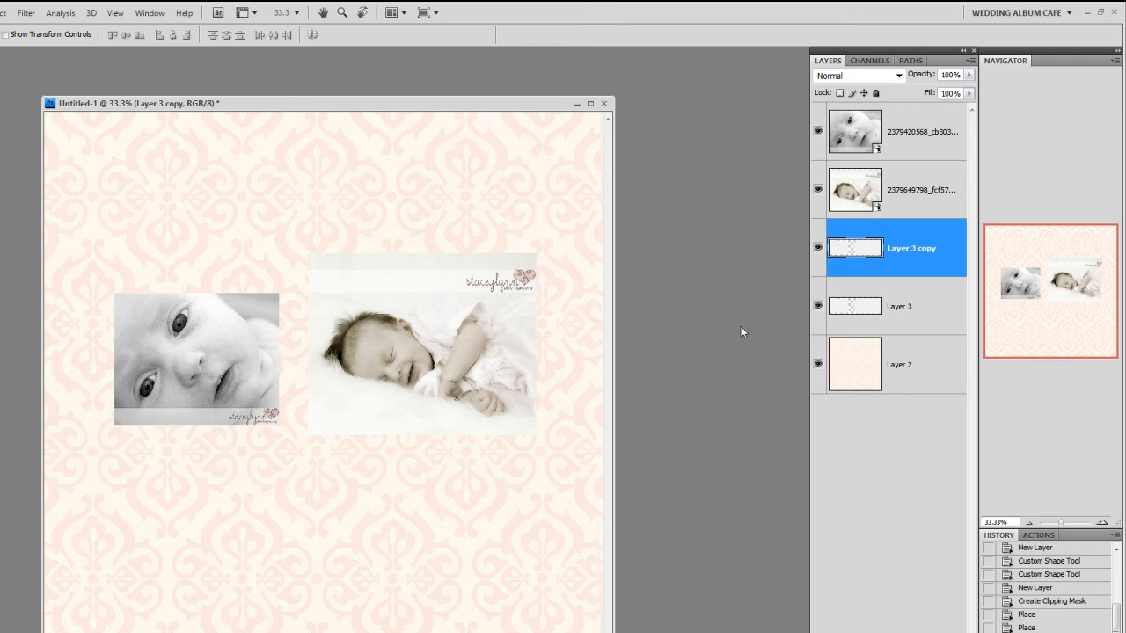
Create clipping masks for both baby photo layers so they are clipped to Layer 3 copy
{"action": "left_click", "coordinate": [928, 133]}
{"action": "right_click", "coordinate": [931, 132]}
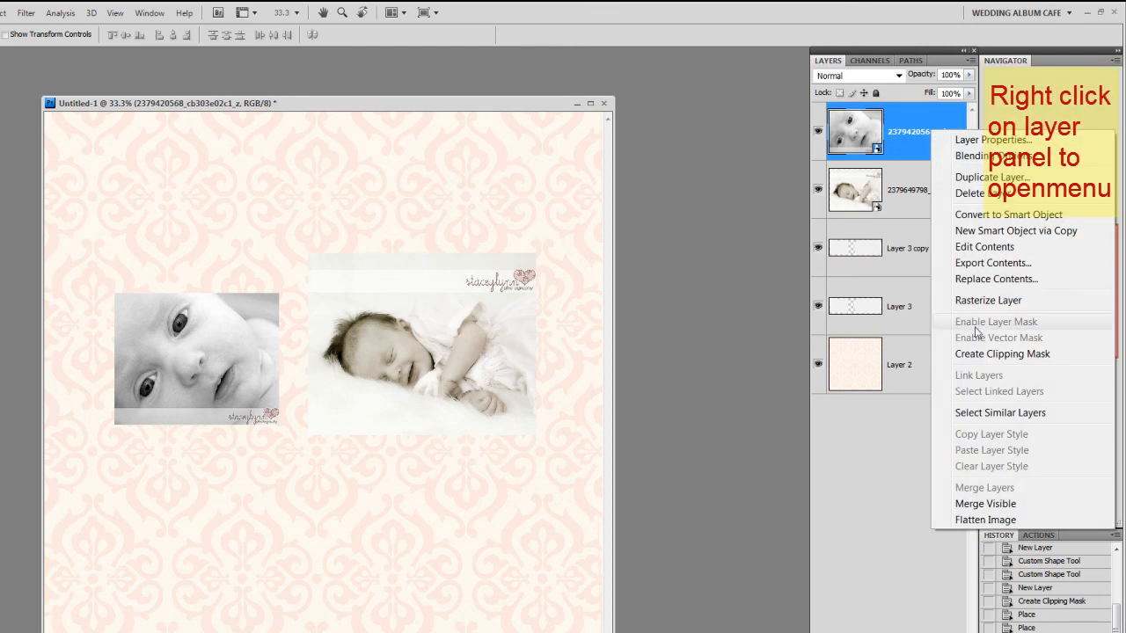
{"action": "left_click", "coordinate": [973, 354]}
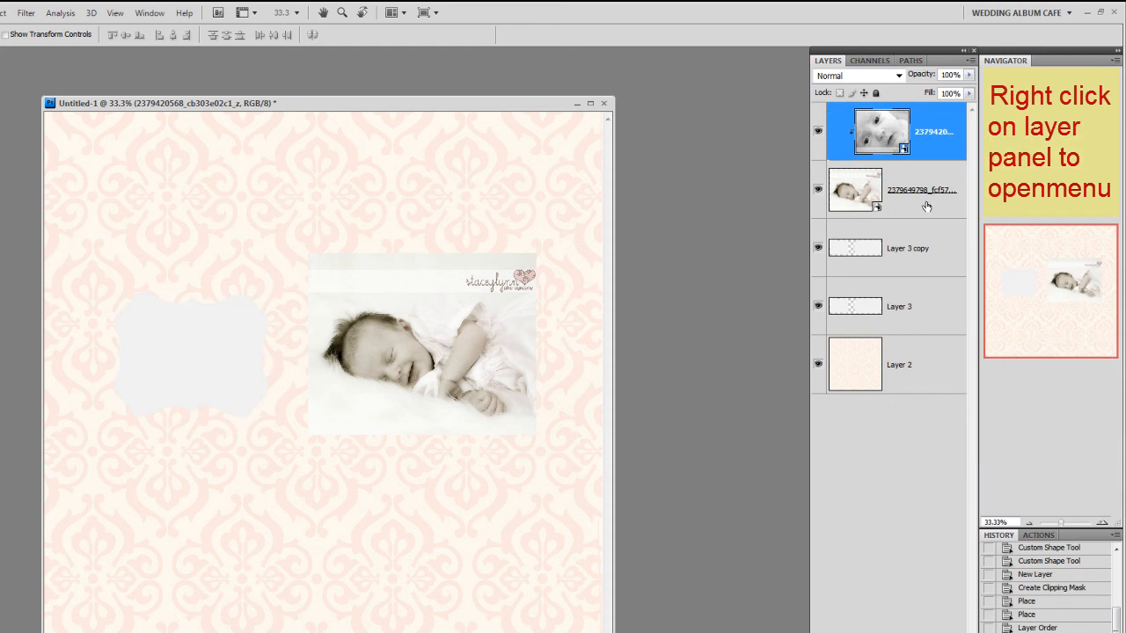
{"action": "left_click", "coordinate": [927, 206]}
{"action": "right_click", "coordinate": [930, 205]}
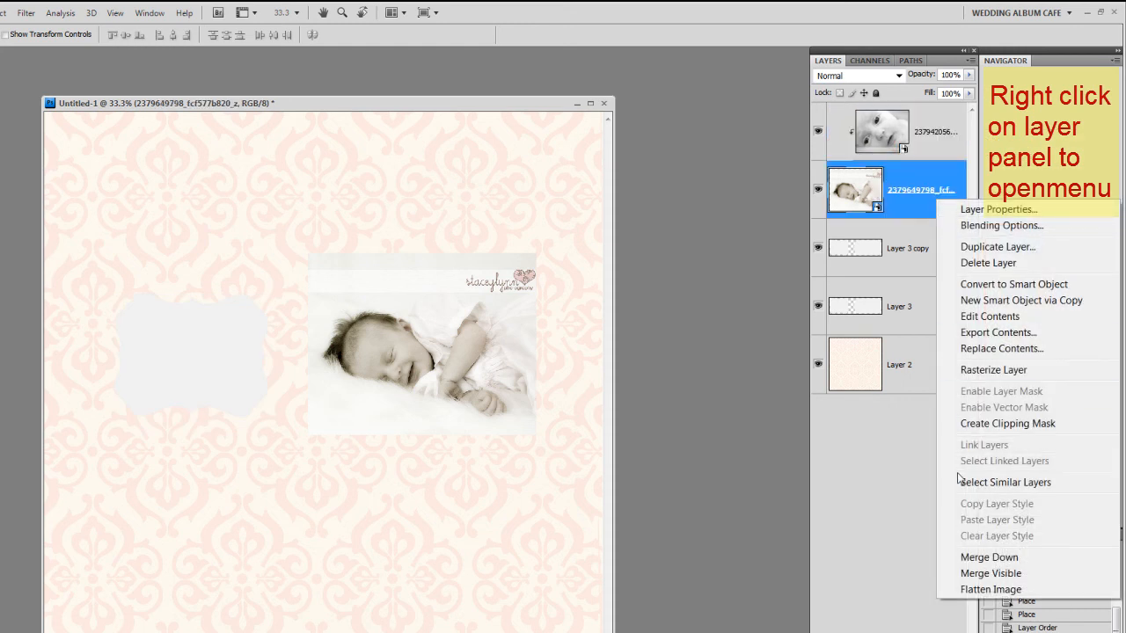
{"action": "left_click", "coordinate": [957, 424]}
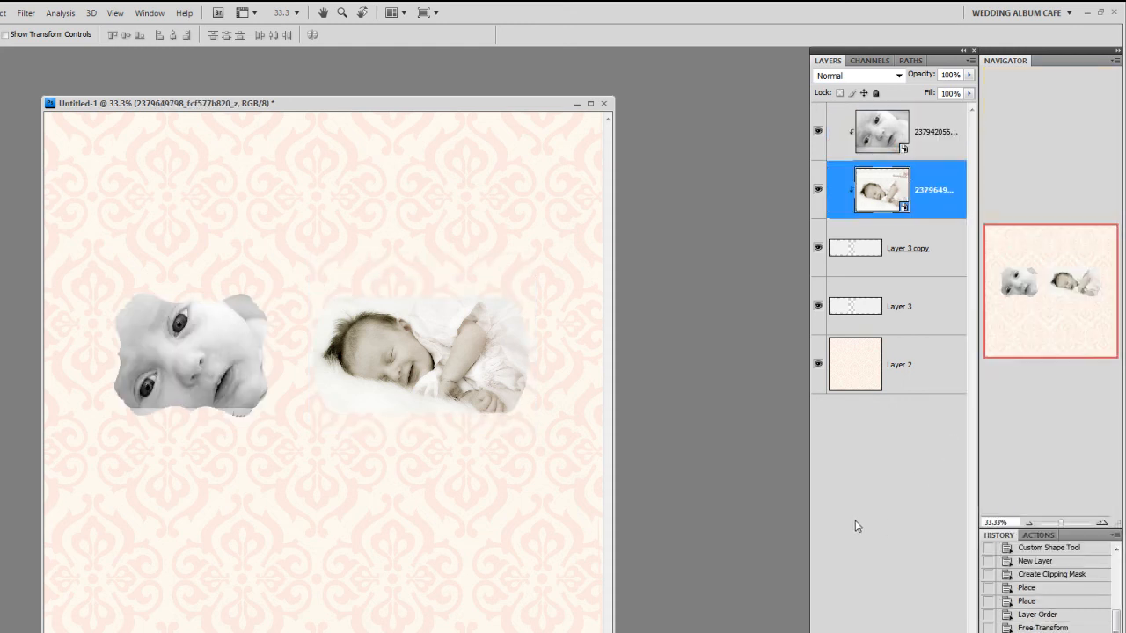
Give Layer 3 a 10 px outside stroke in pale pink and a drop shadow
{"action": "left_click", "coordinate": [869, 306]}
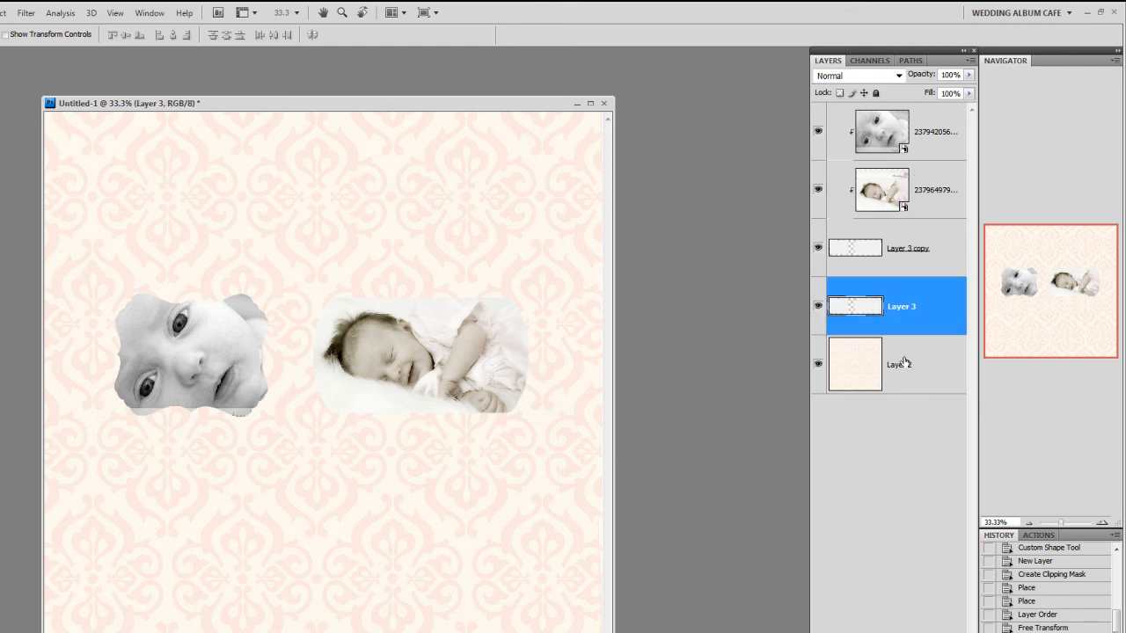
{"action": "double_click", "coordinate": [869, 307]}
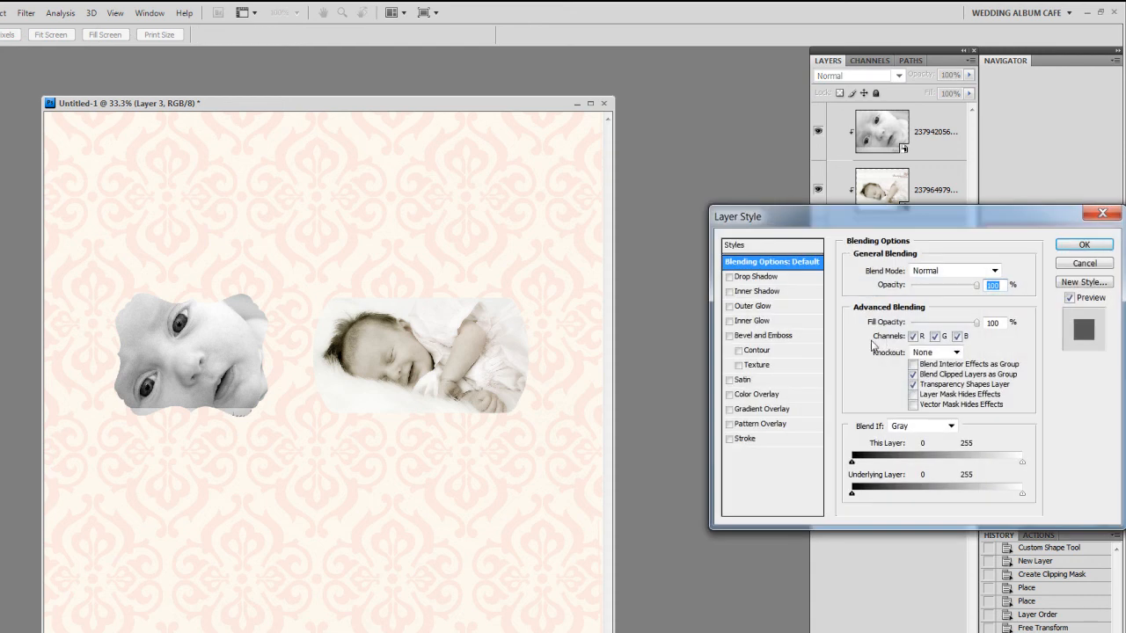
{"action": "left_click", "coordinate": [729, 443]}
{"action": "left_click", "coordinate": [748, 443]}
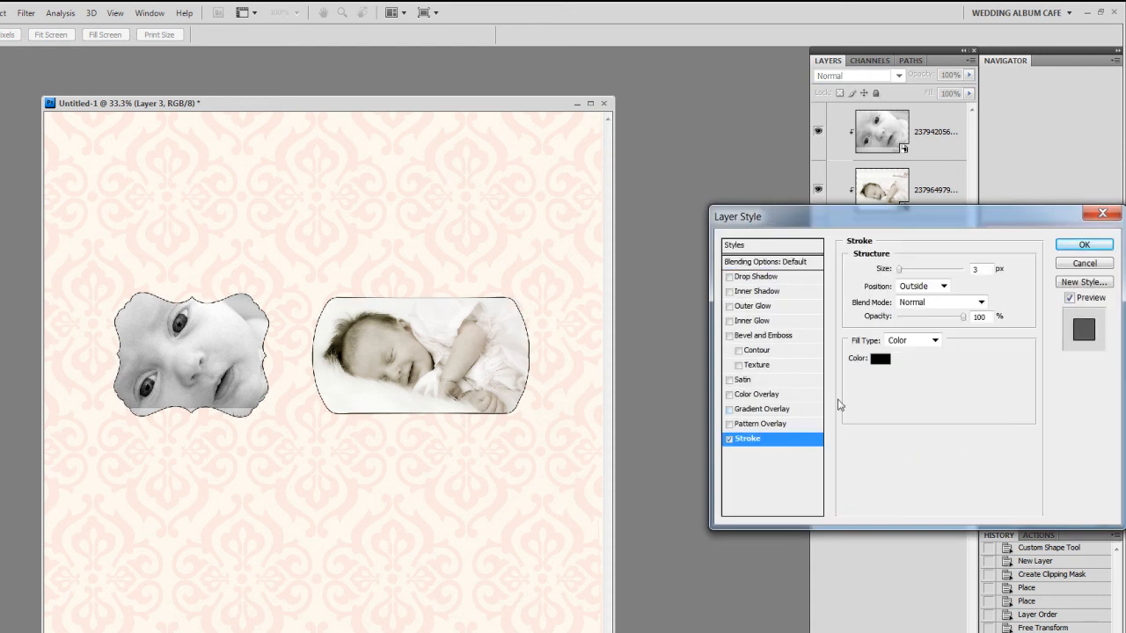
{"action": "left_click_drag", "start_coordinate": [906, 275], "coordinate": [919, 269]}
{"action": "left_click", "coordinate": [880, 358]}
{"action": "left_click", "coordinate": [510, 245]}
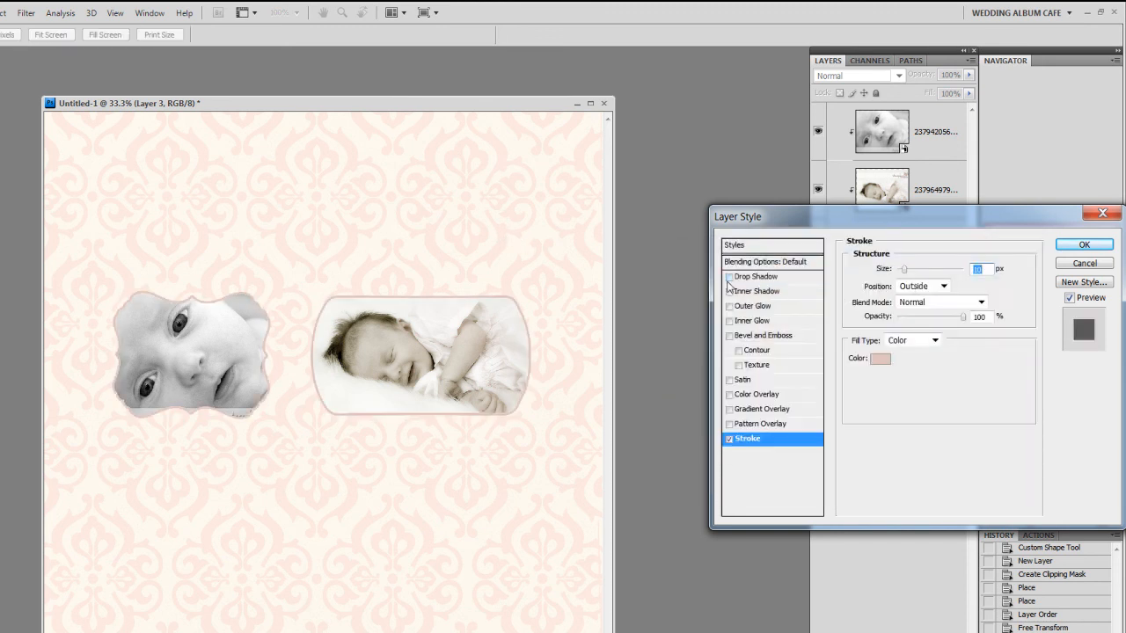
{"action": "left_click", "coordinate": [759, 276]}
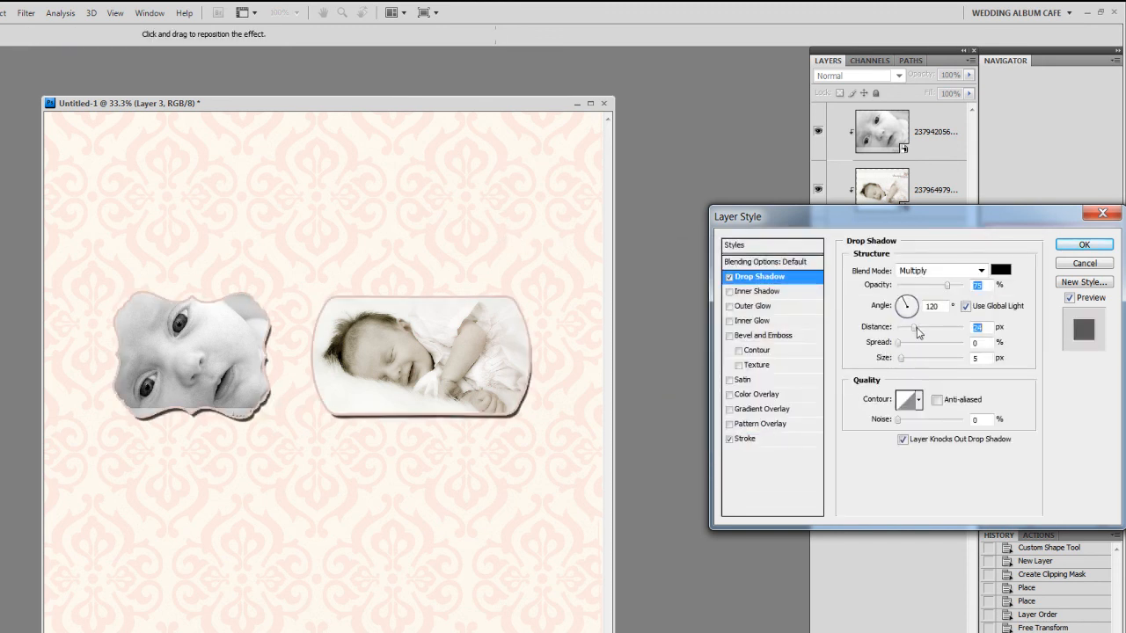
{"action": "left_click", "coordinate": [1082, 247]}
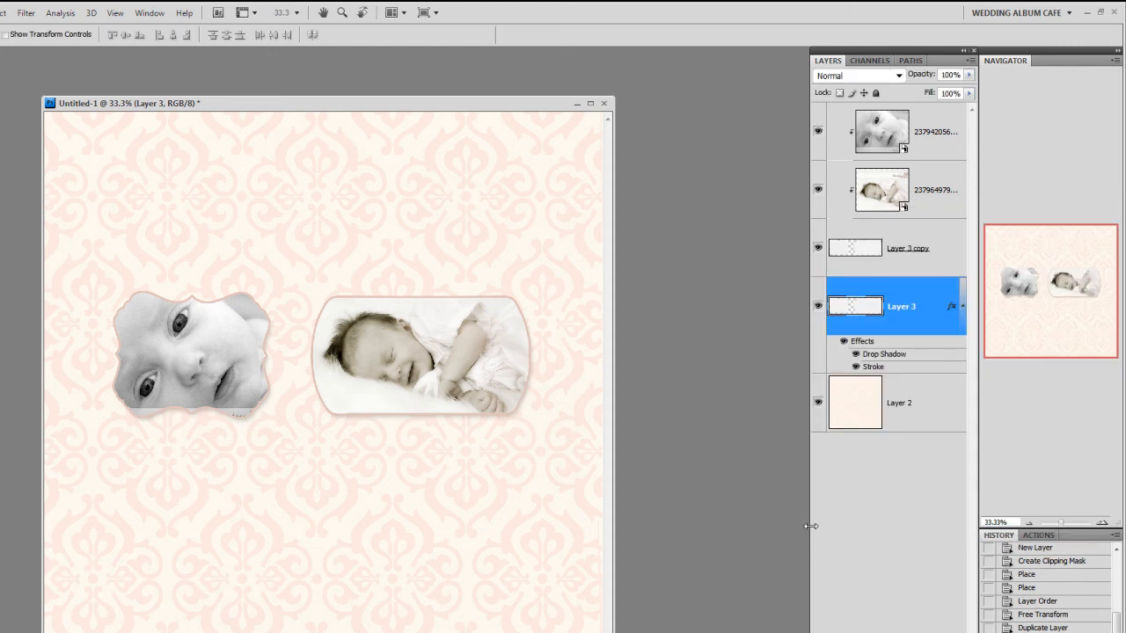